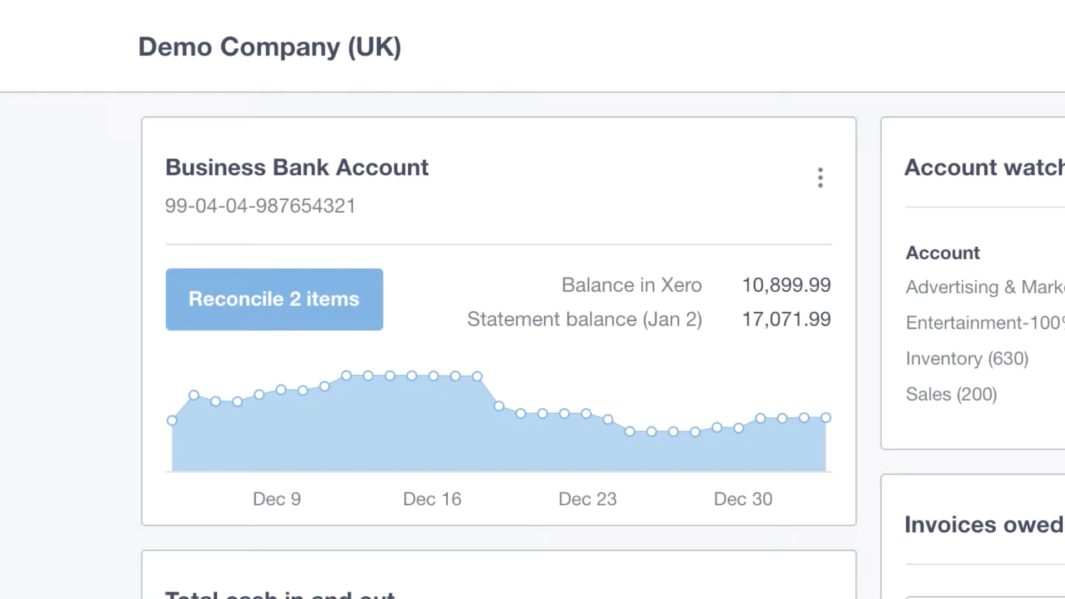
Step: Examine the bank balance chart, December's total cash in and out, and this month's Sales figure in the Account watchlist
mouse_move(349, 374)
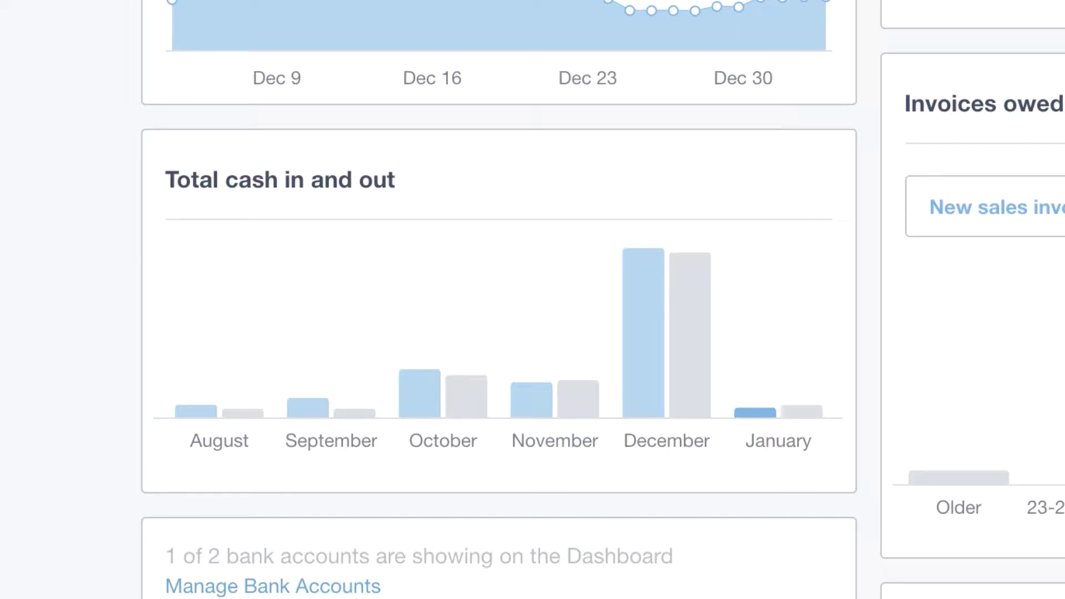
mouse_move(641, 360)
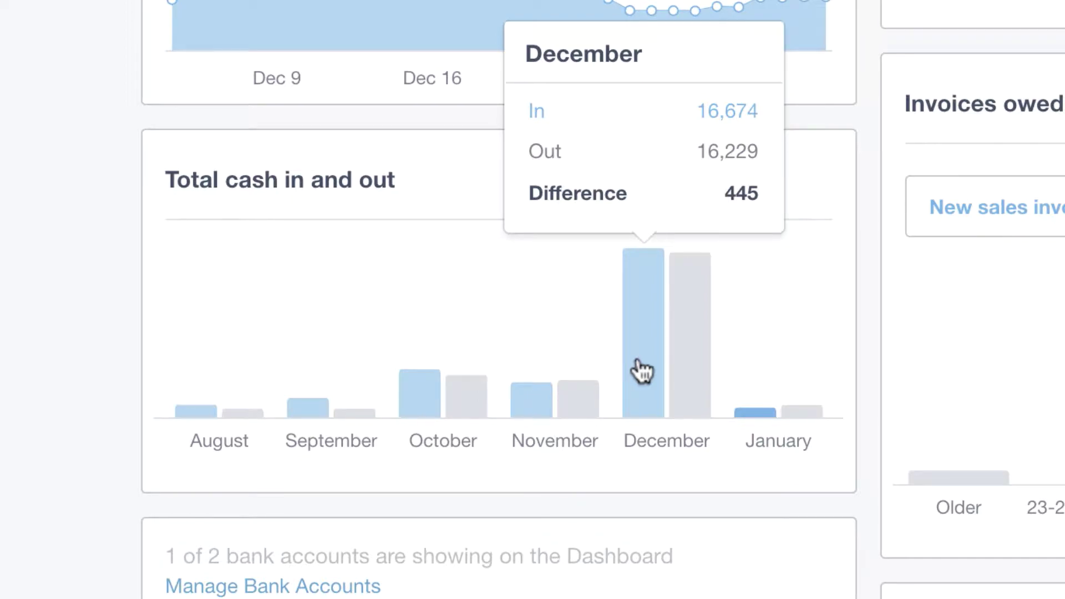
left_click(642, 370)
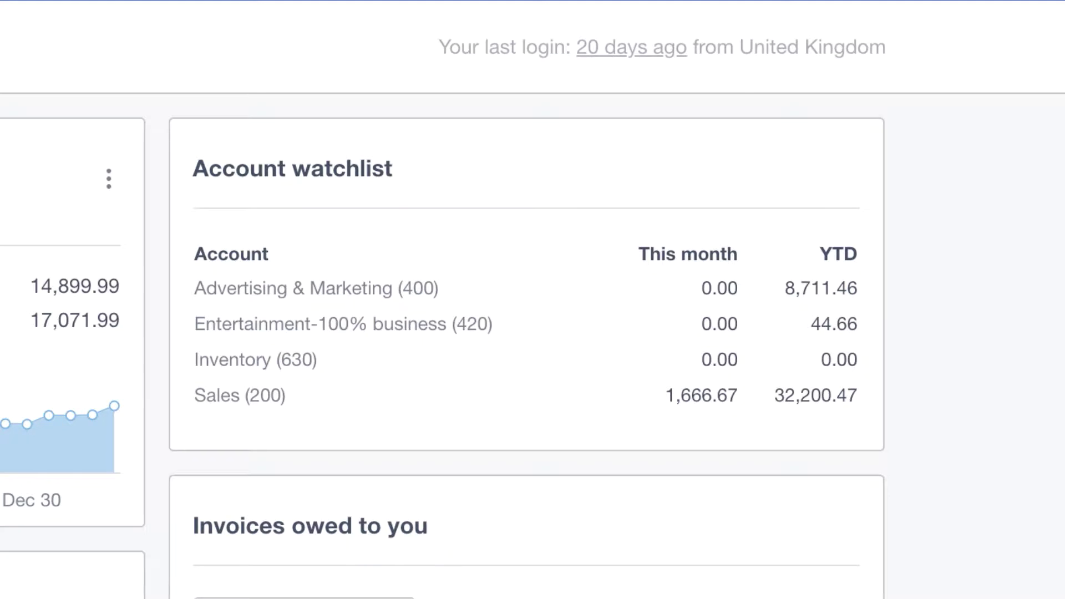
left_click(704, 396)
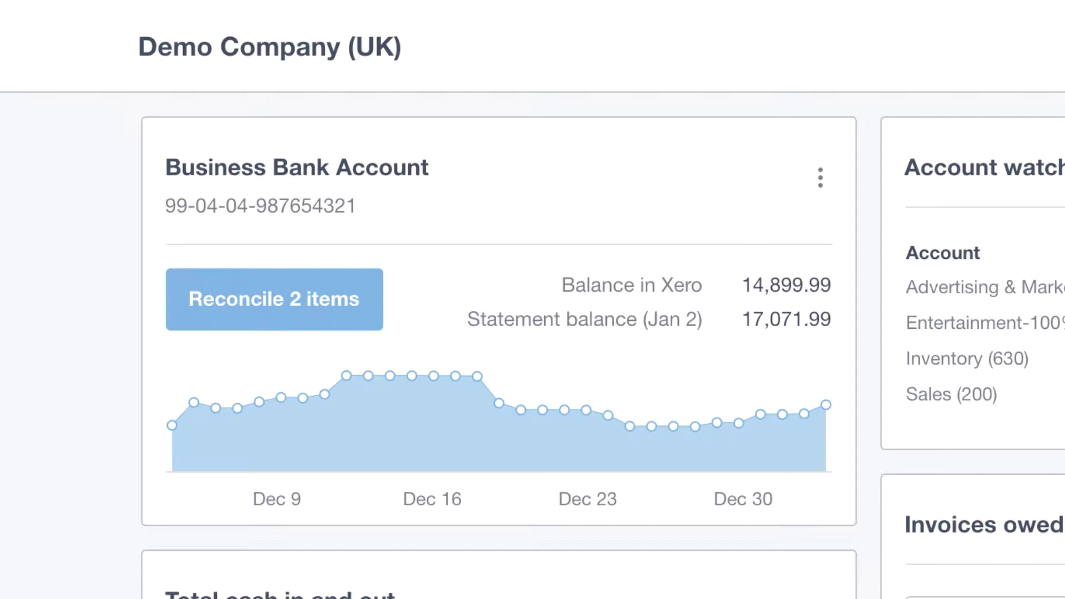
Step: Open the Business Bank Account's items to reconcile and accept the suggested invoice match for the Ridgeway University receipt
left_click(250, 308)
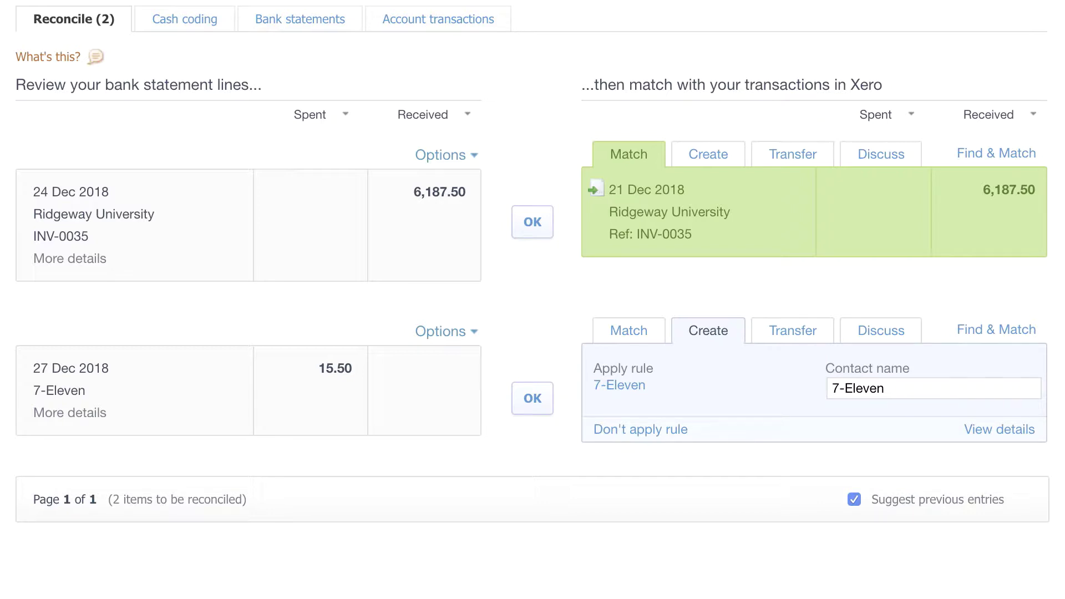
left_click(547, 233)
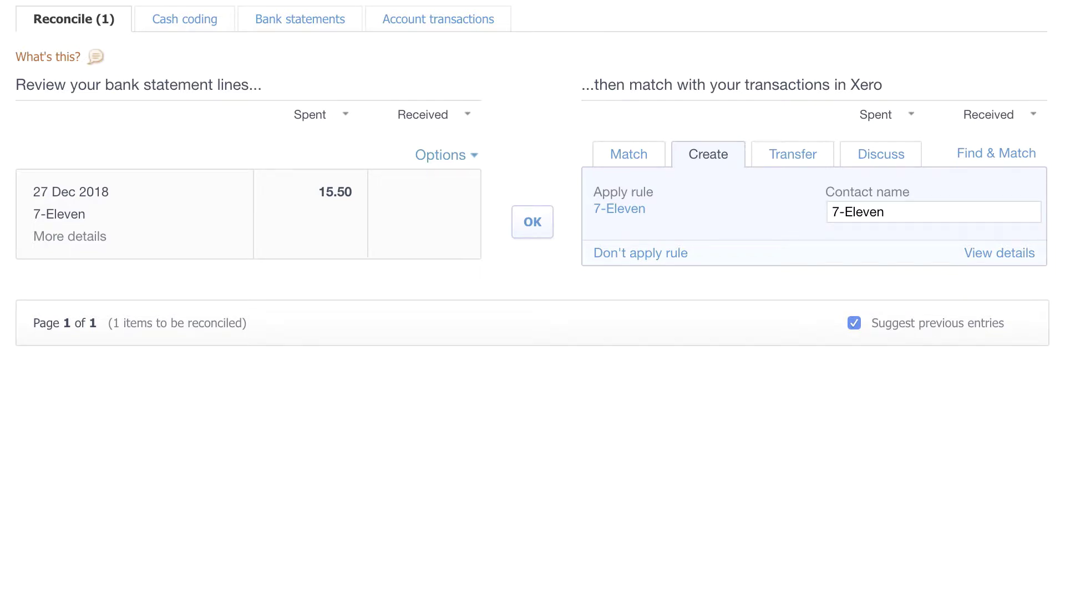
Step: Review the 7-Eleven bank rule's settings and reconcile the 7-Eleven statement line using that rule
left_click(620, 209)
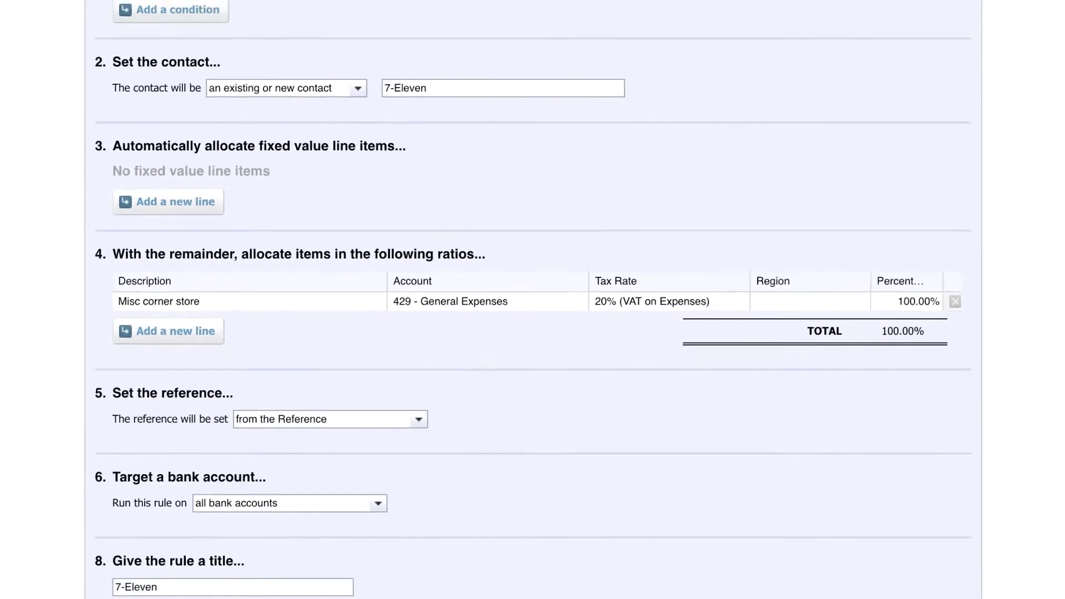
left_click(861, 583)
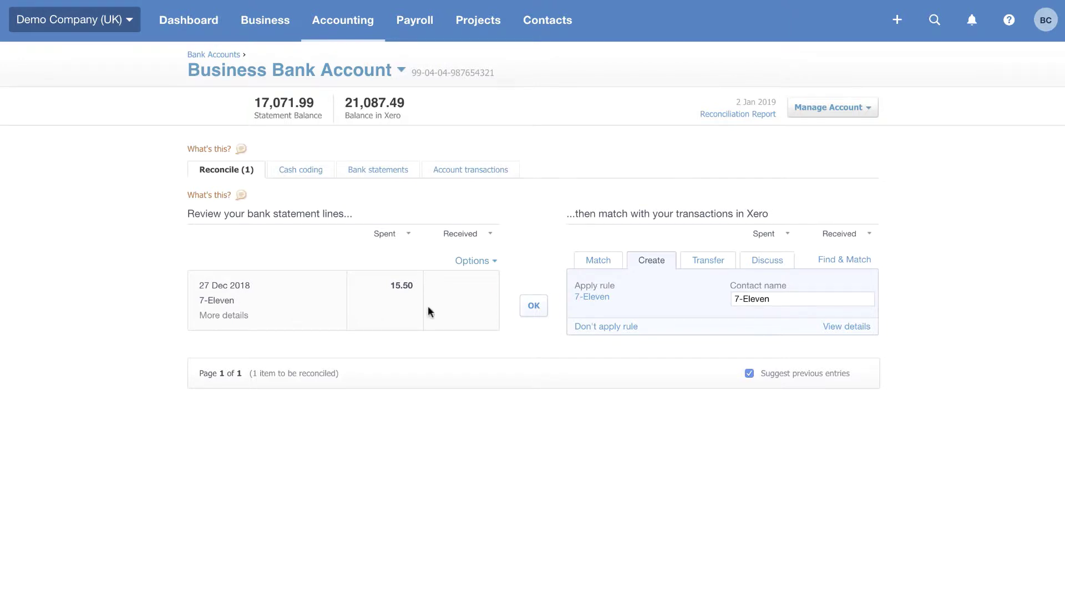
left_click(533, 306)
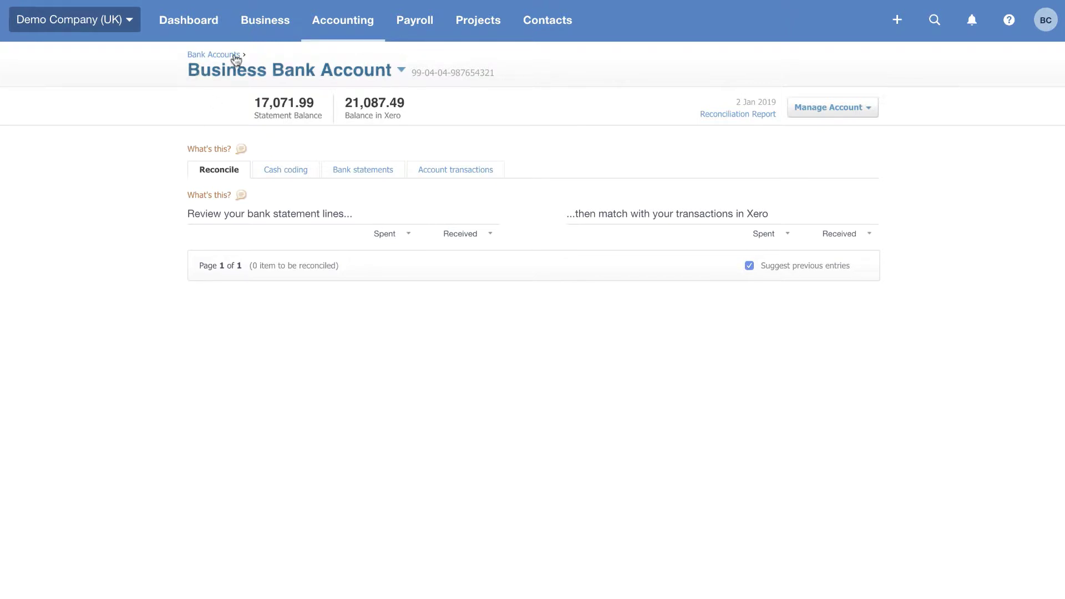
Step: Open Bayside Club's accepted quote QU-0001 by way of the Sales overview
left_click(255, 21)
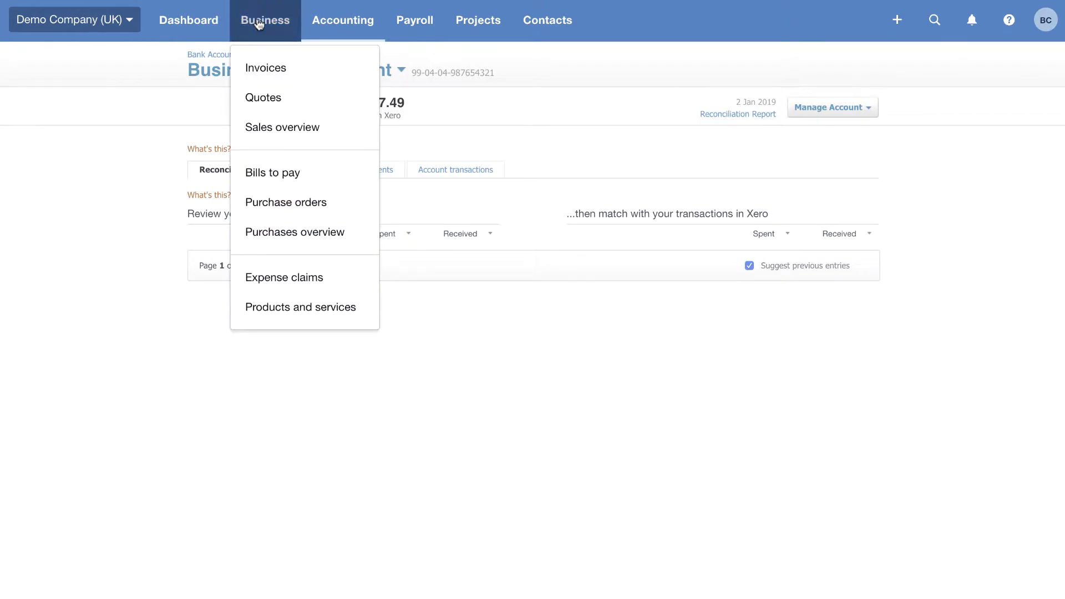
left_click(262, 128)
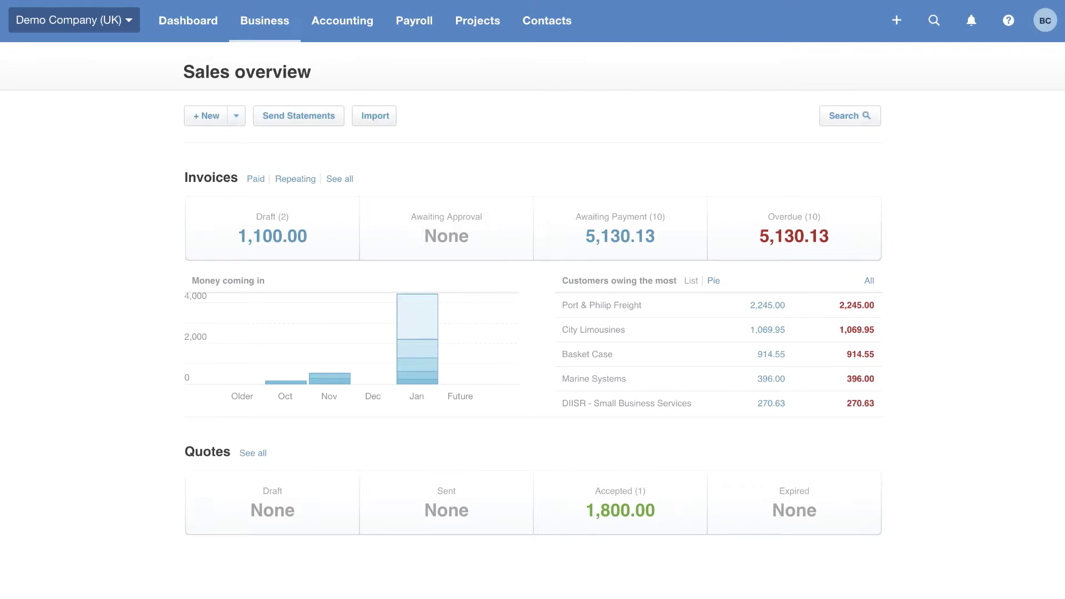
left_click(610, 521)
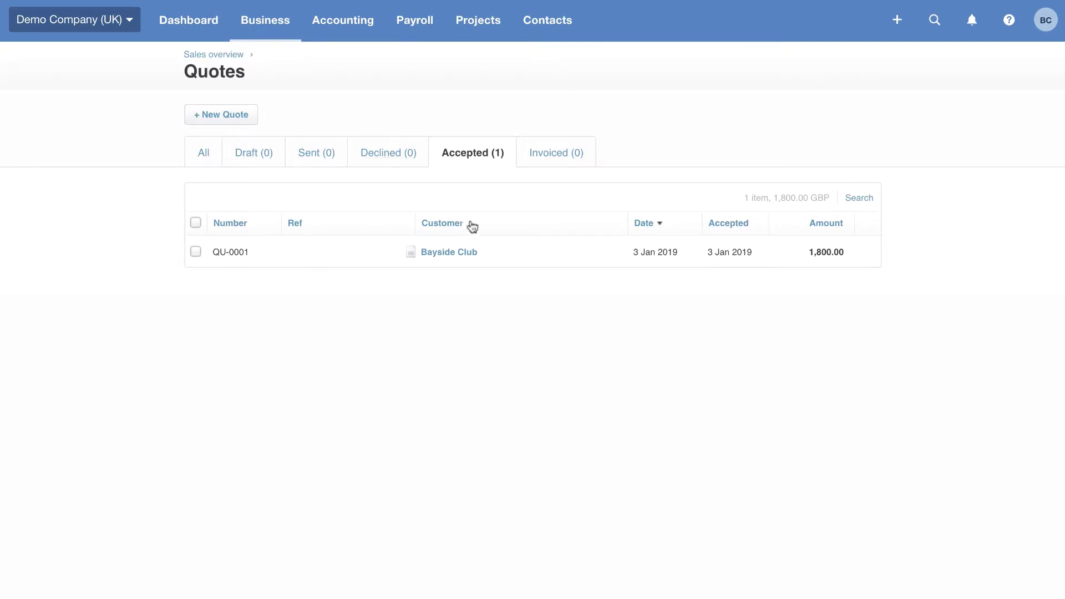
left_click(447, 254)
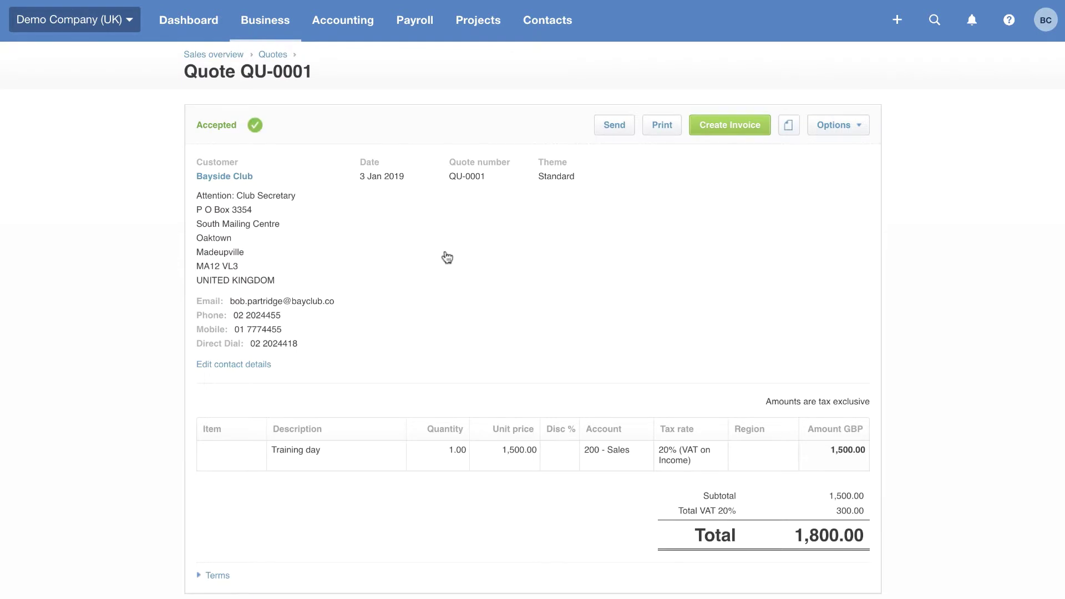
Step: Create an invoice from quote QU-0001 and mark the quote as invoiced
left_click(747, 131)
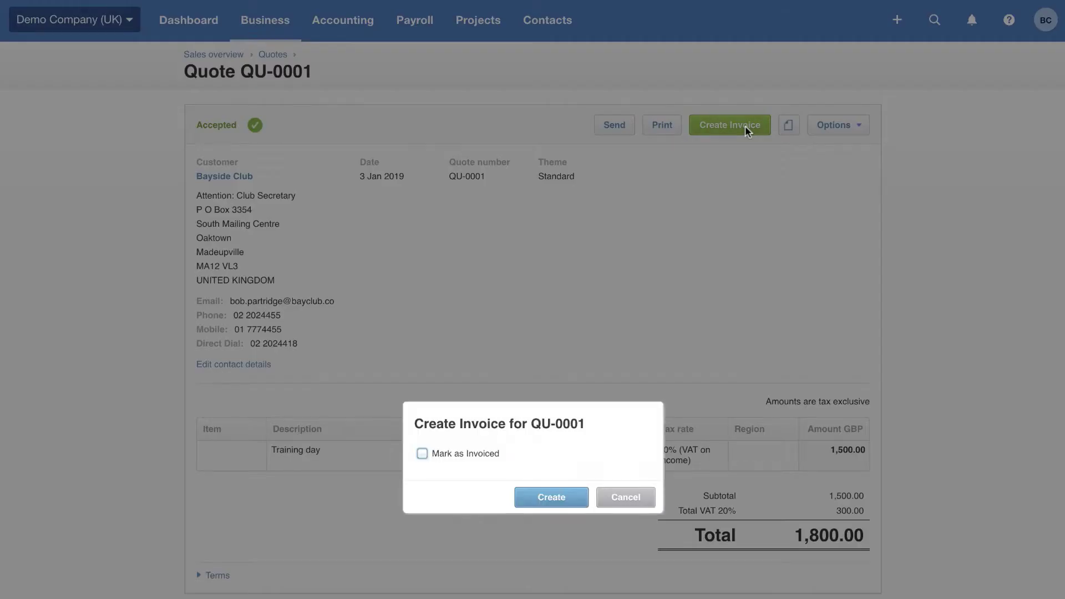
left_click(422, 454)
left_click(556, 498)
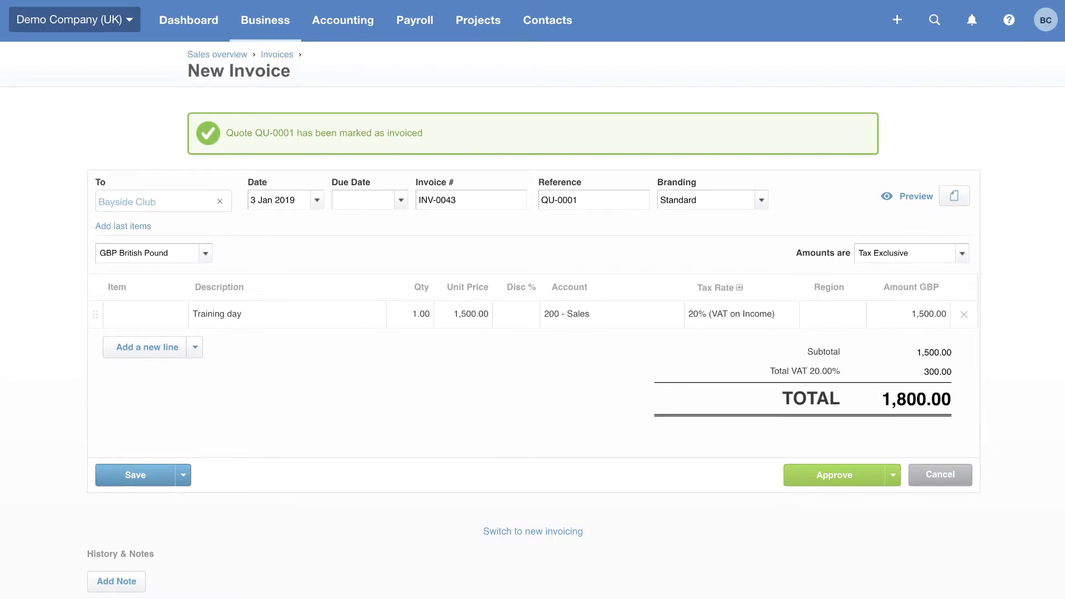
Step: Set the invoice's due date to one month ahead with +1m and approve the invoice
type("+30")
key("BackSpace")
key("BackSpace")
type("1w")
key("BackSpace")
key("BackSpace")
type("1m")
left_click(827, 473)
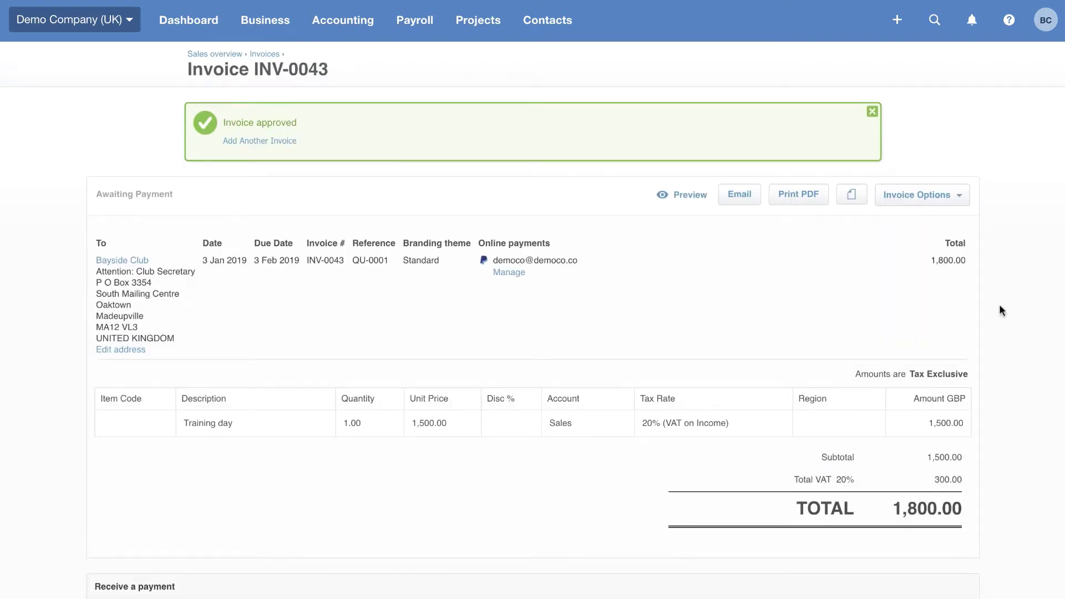
Step: Email the approved invoice to the customer using the prefilled message, with the invoice marked as sent
left_click(742, 195)
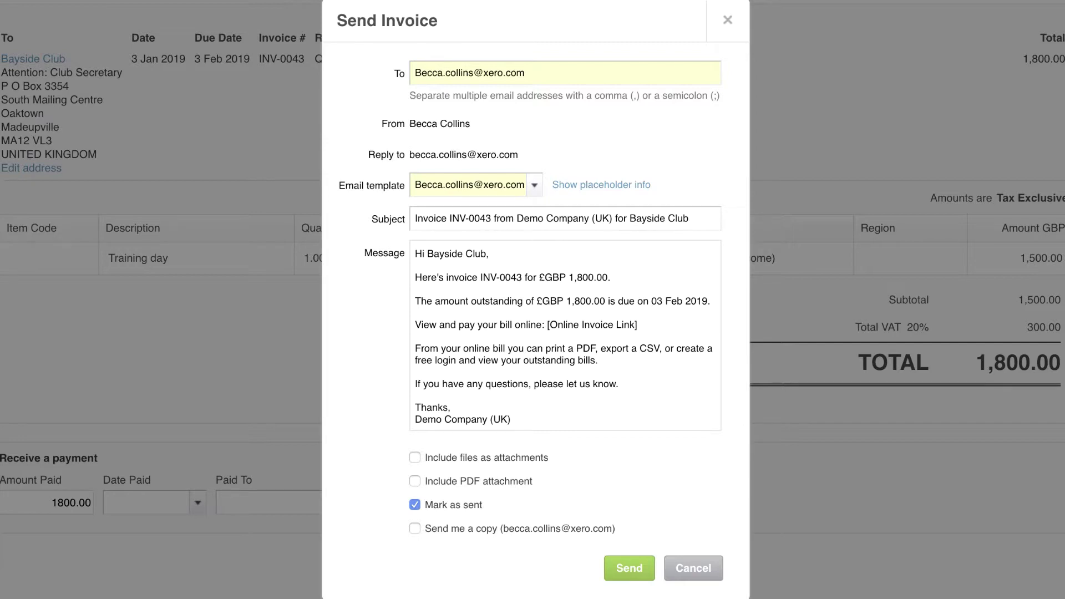
left_click(637, 565)
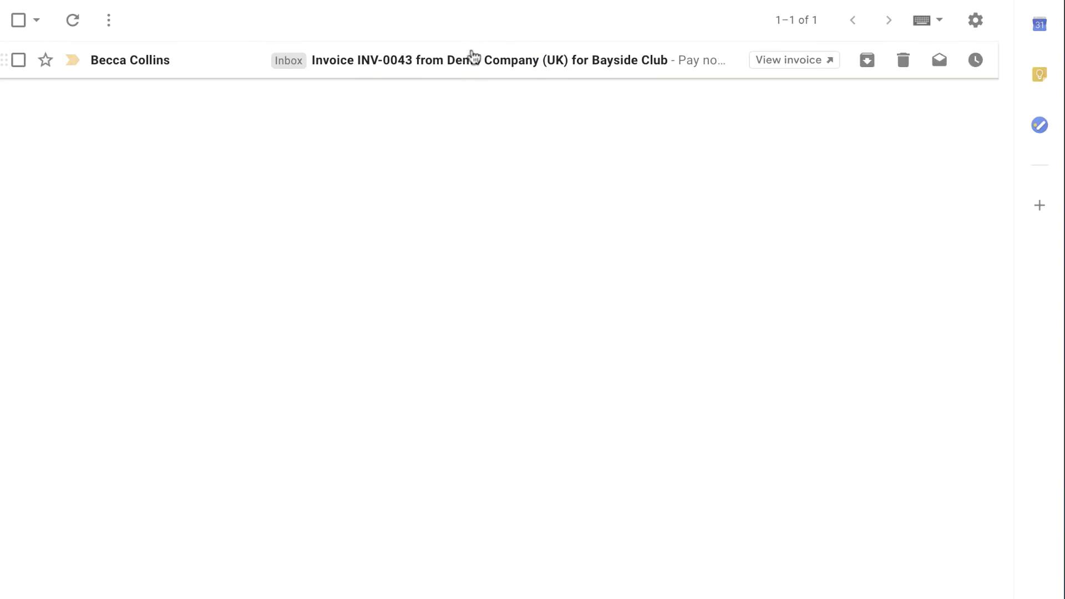
Step: Switch to Gmail, open the invoice email, follow its online invoice link and try the online payment option
left_click(462, 73)
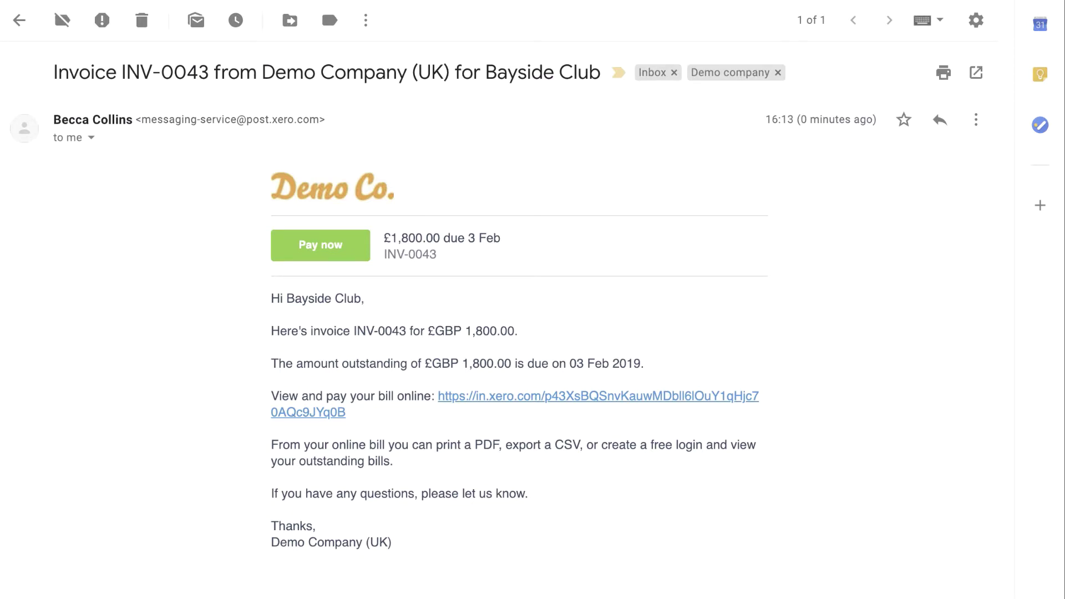
left_click(531, 400)
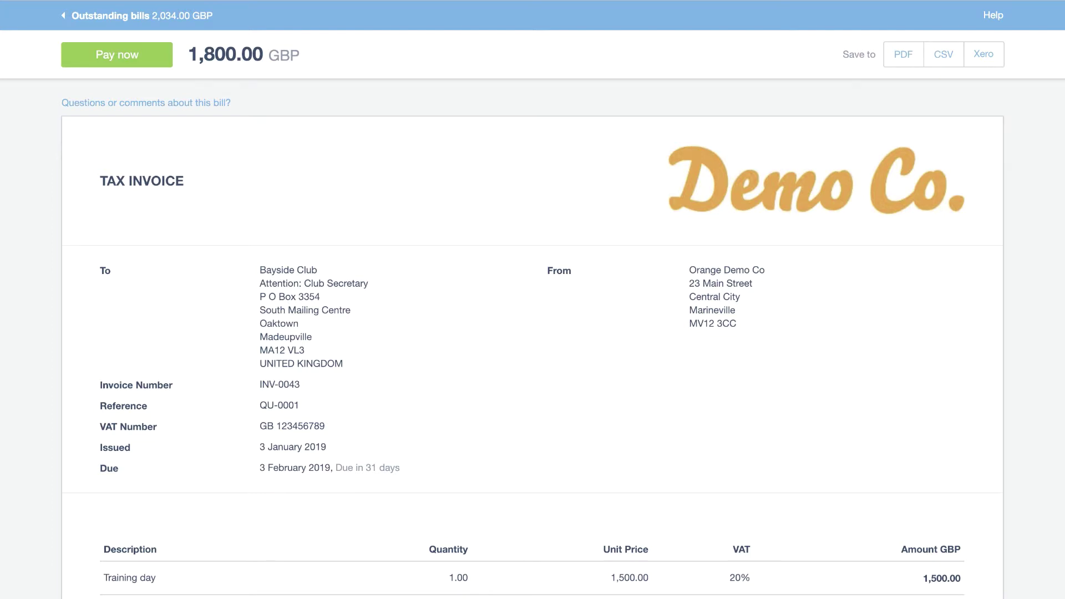
left_click(136, 61)
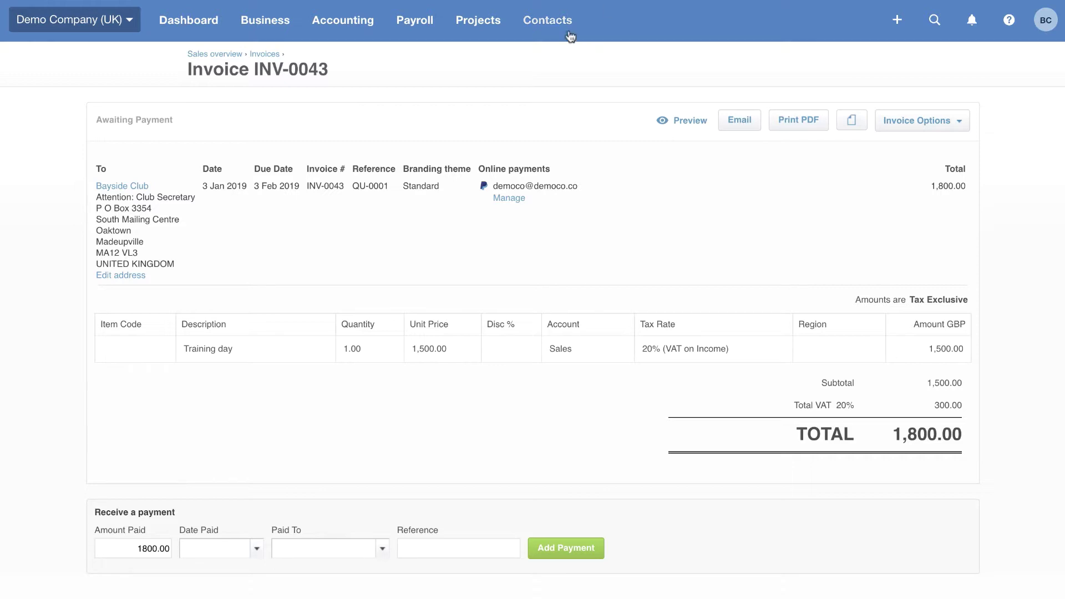
Step: Return to Xero and open the list of all contacts
left_click(552, 25)
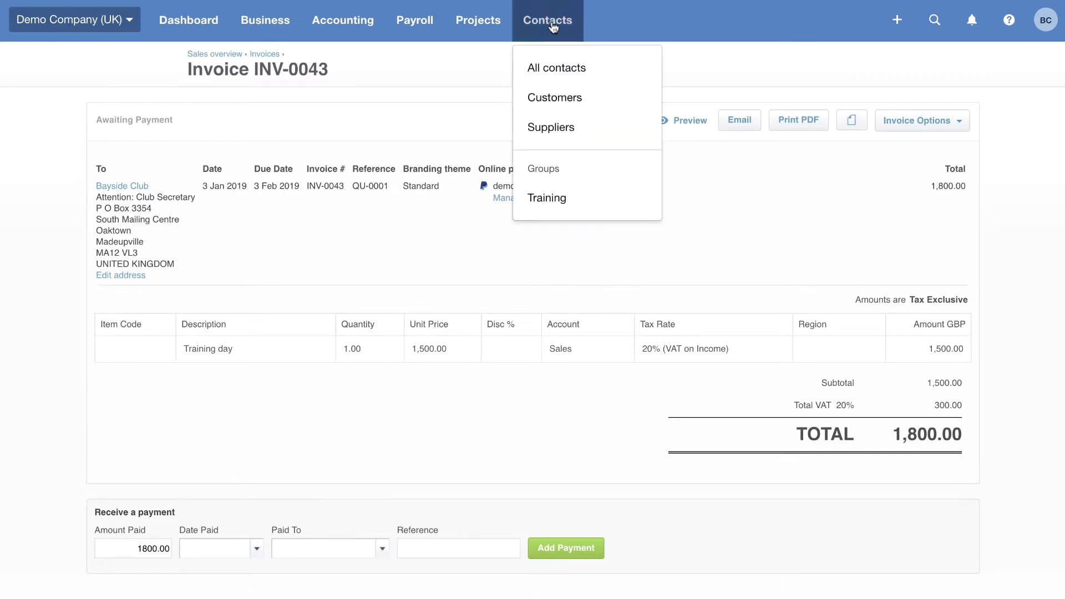
left_click(547, 71)
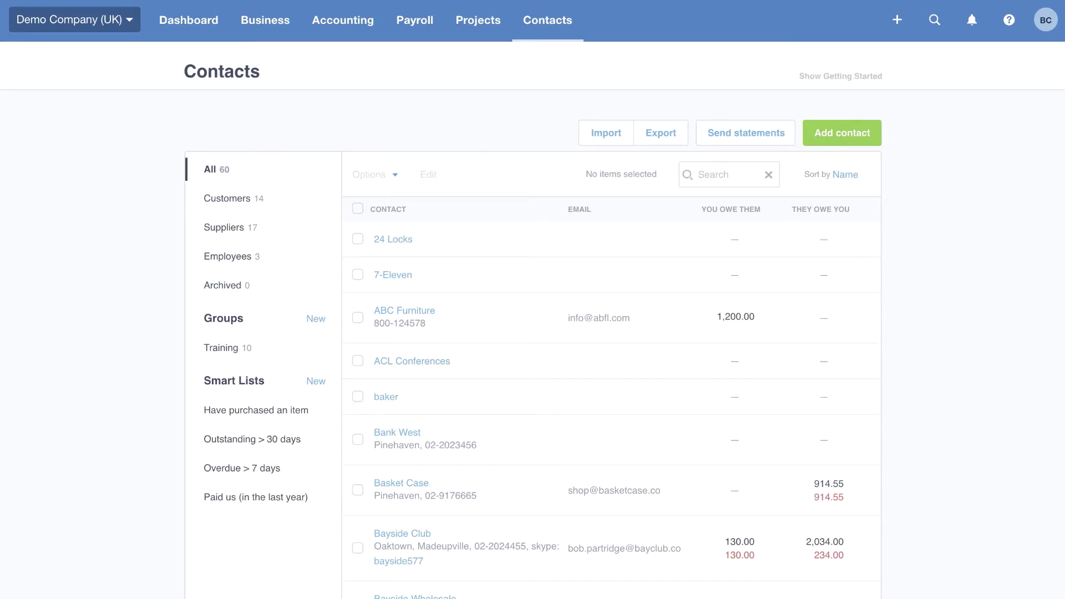
Step: Open the new version of the Profit and Loss report from the financial reports
left_click(333, 32)
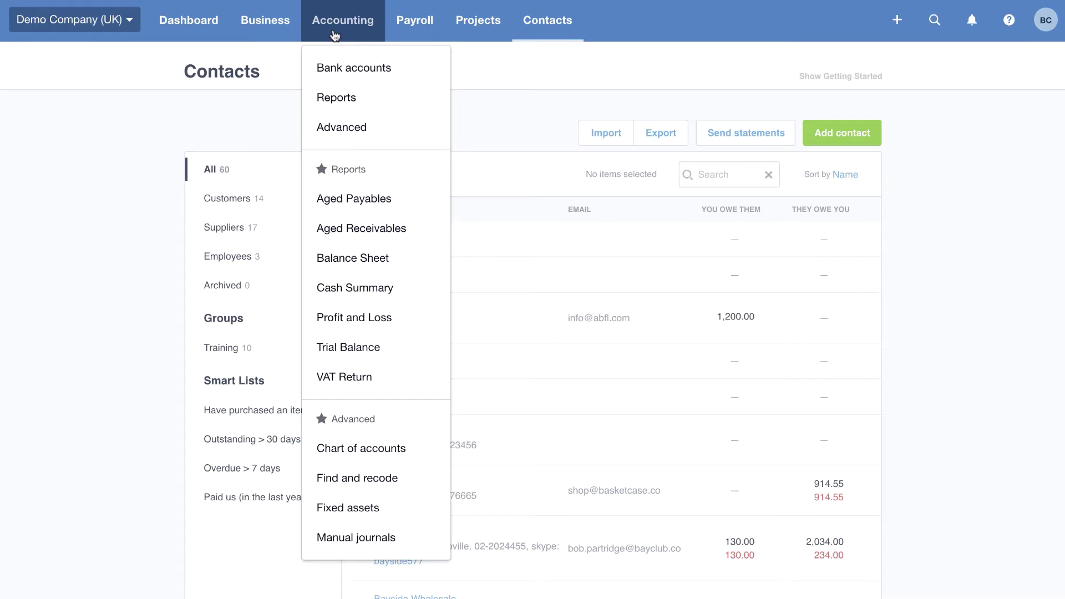
left_click(351, 107)
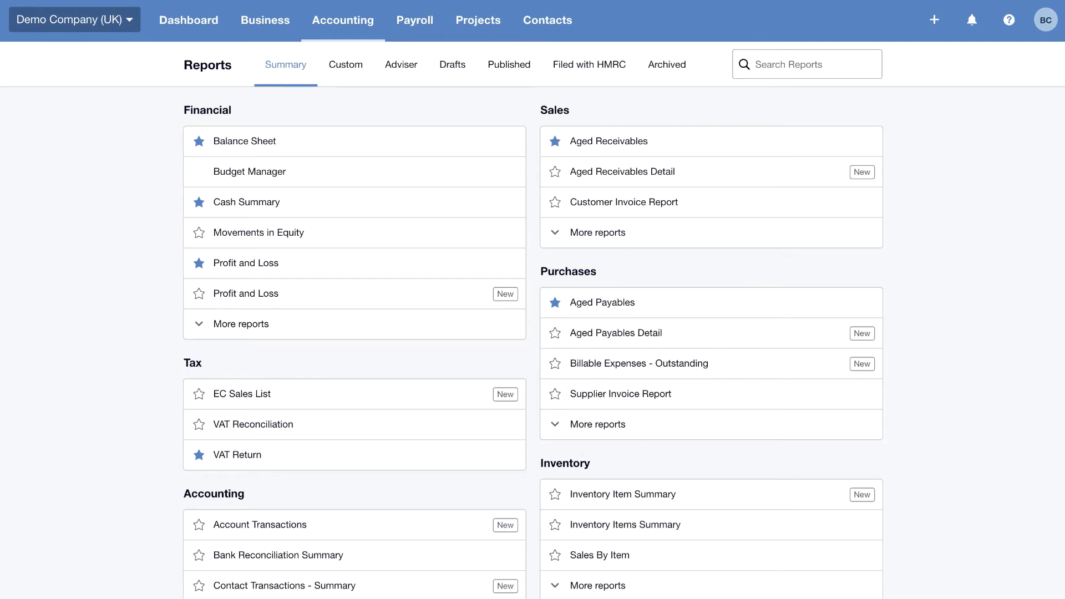
left_click(338, 305)
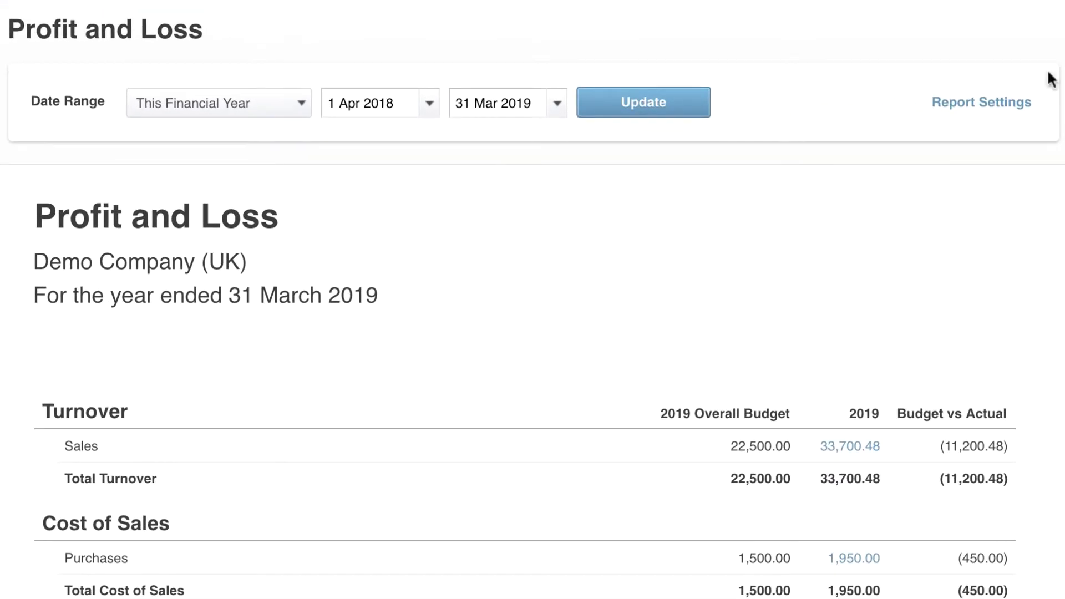
Step: Set the Profit and Loss report's date range to Custom in its settings and check the available Region filter options
left_click(1003, 104)
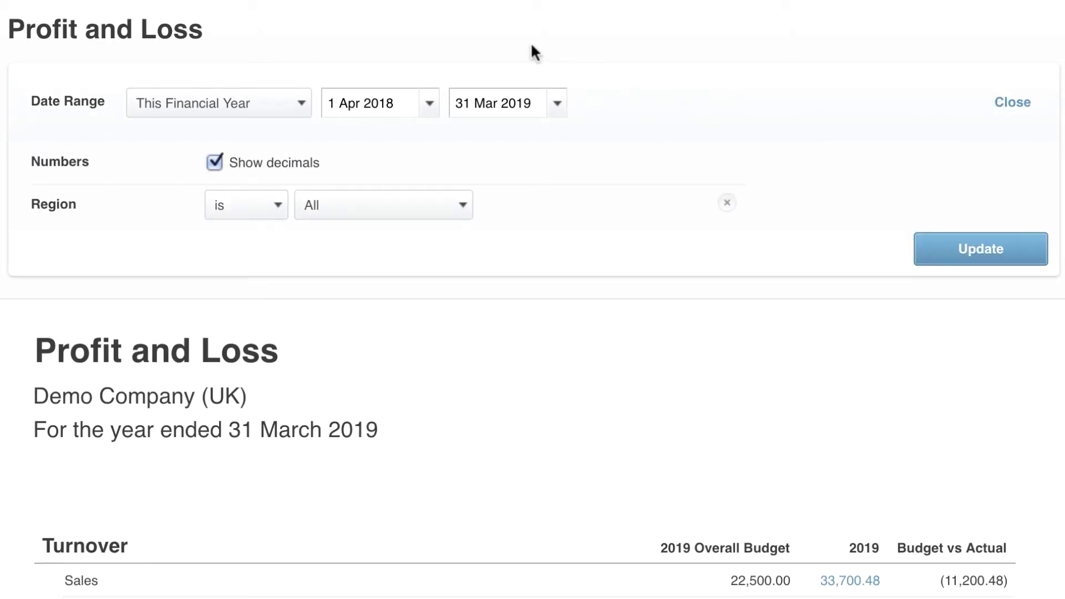
left_click(298, 105)
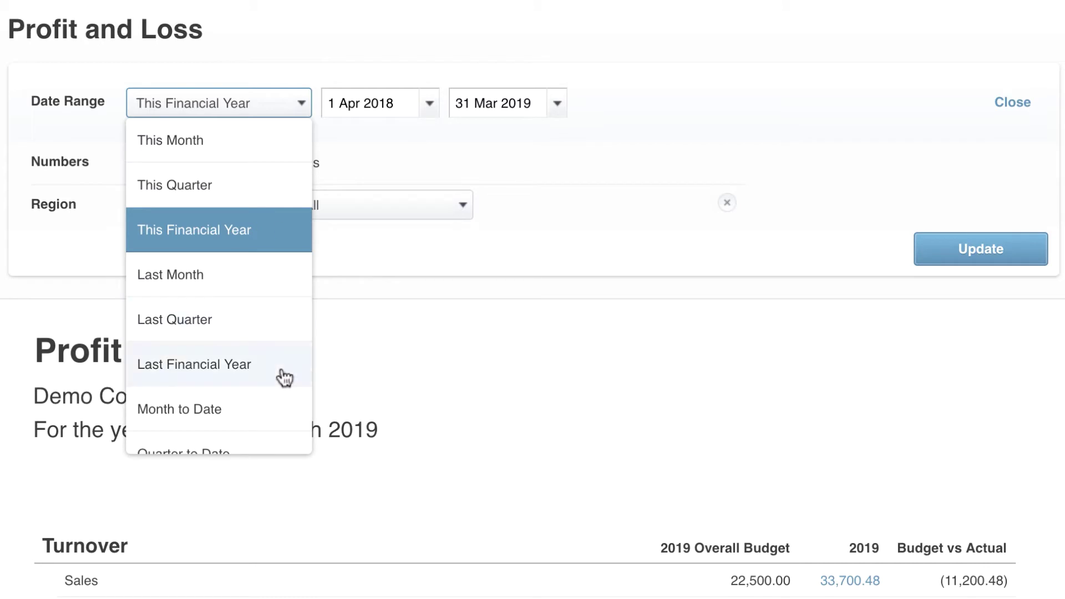
scroll(286, 379, "down", 2)
left_click(257, 434)
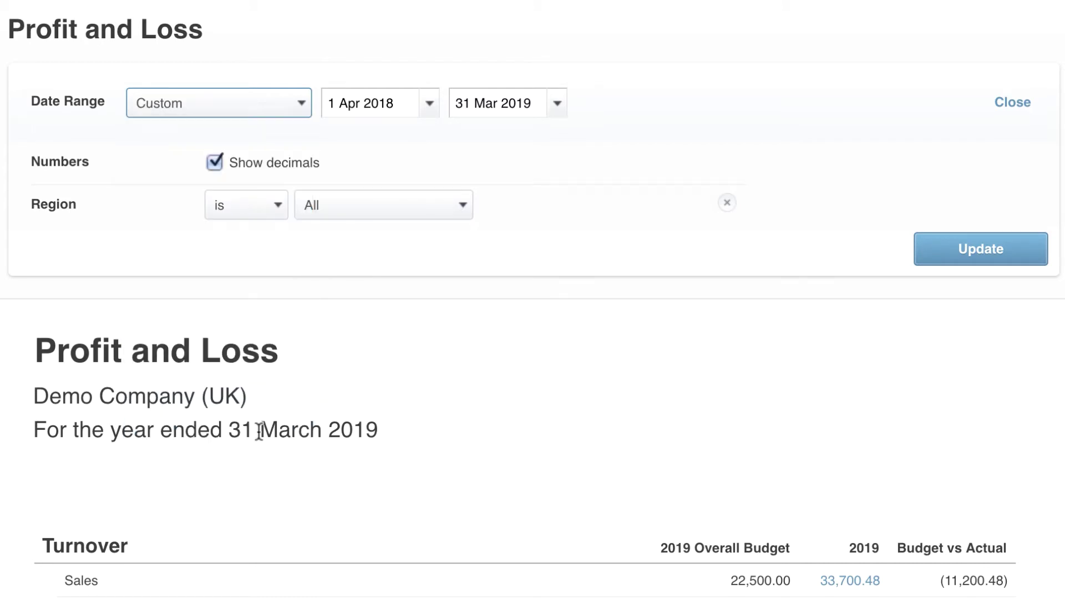
left_click(463, 206)
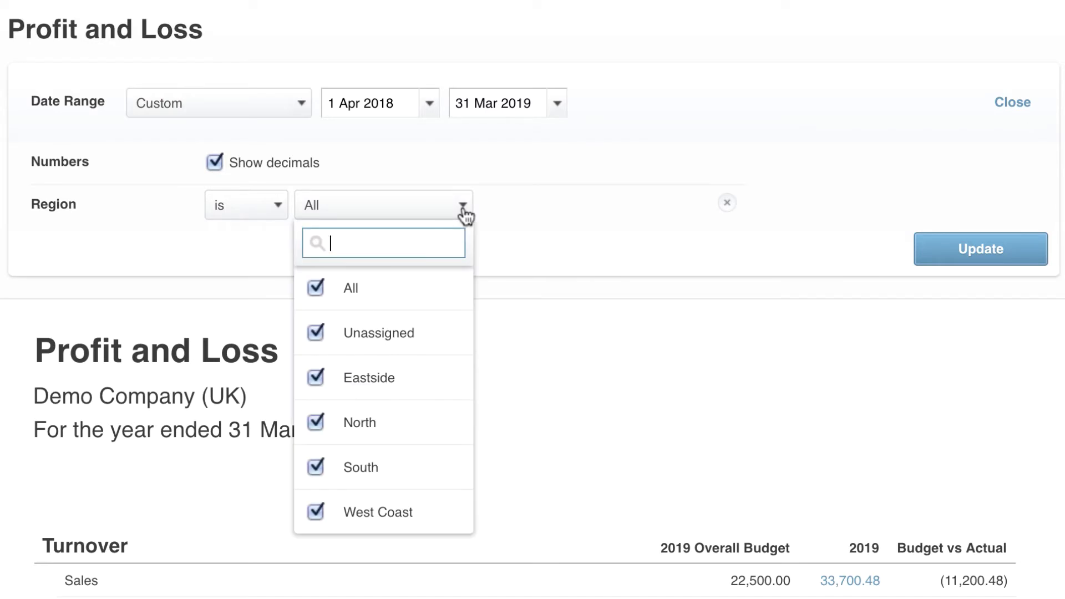
left_click(462, 206)
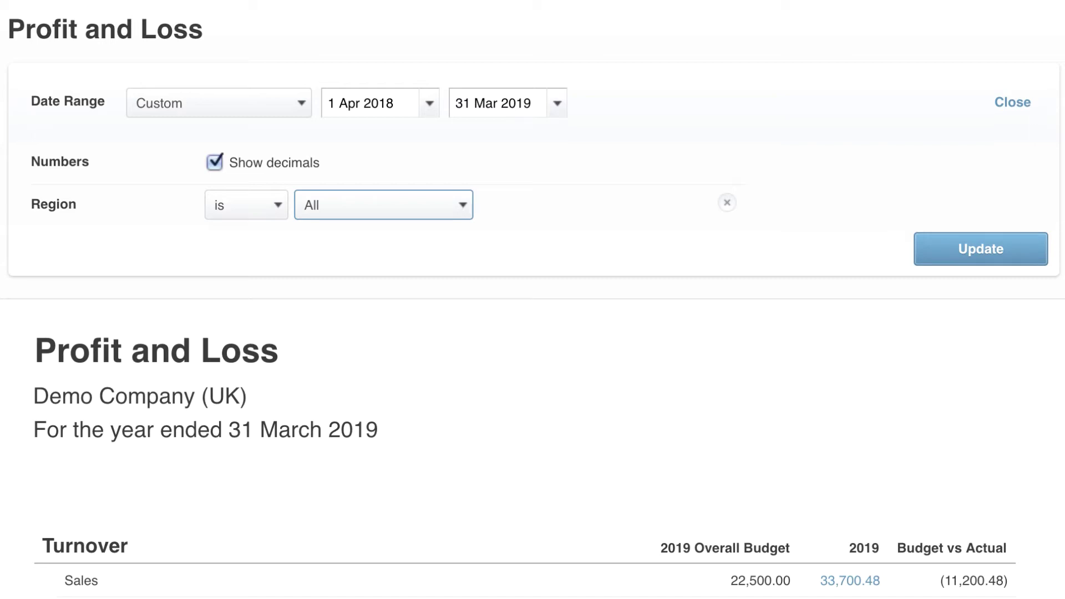
Step: Choose to save the Profit and Loss report as a custom report
scroll(533, 299, "down", 16)
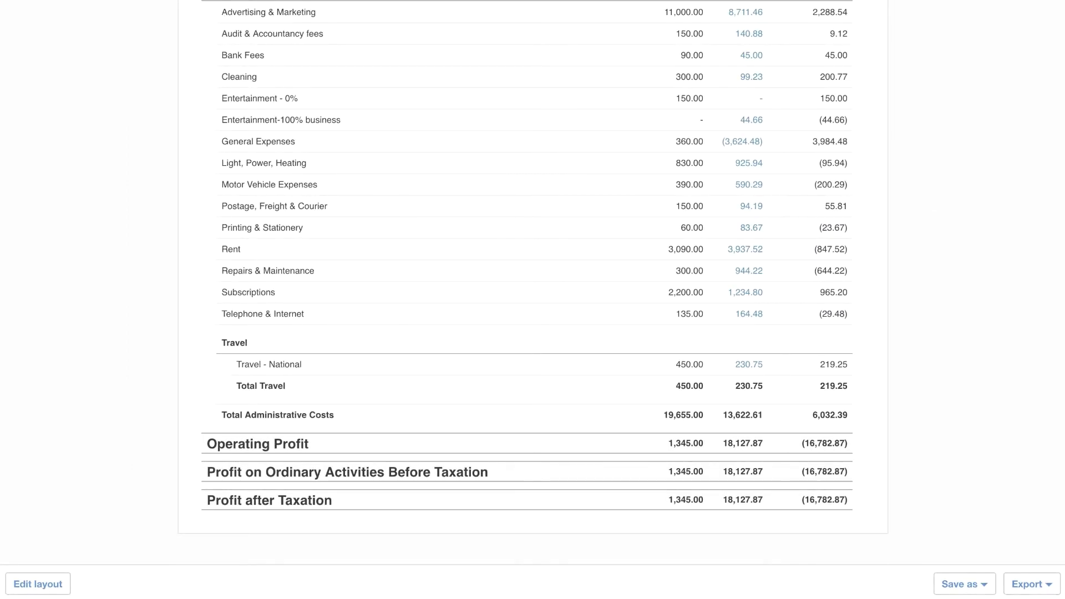
left_click(987, 584)
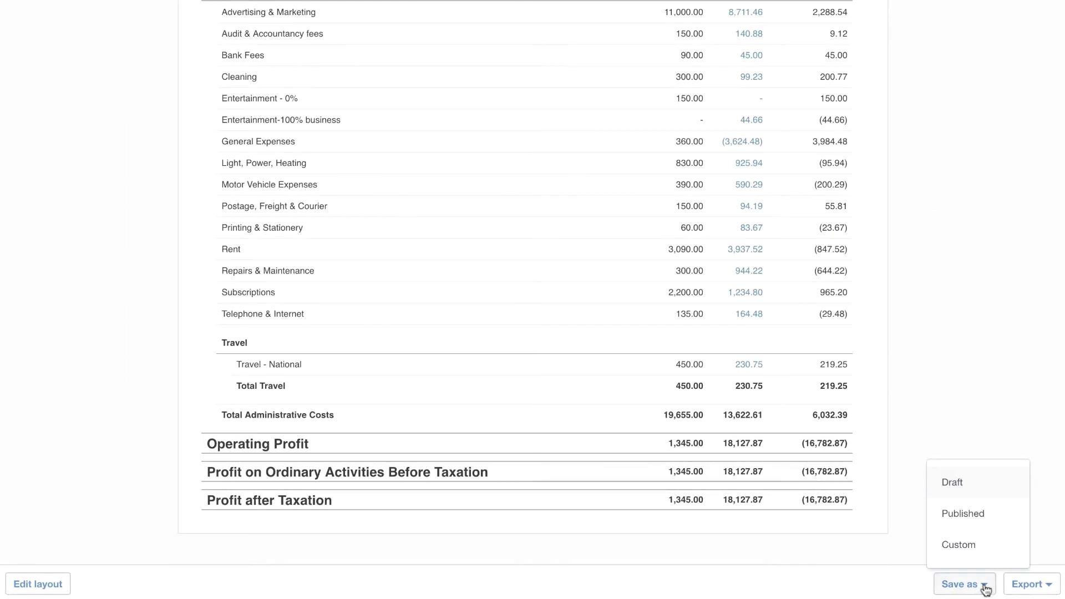
left_click(990, 546)
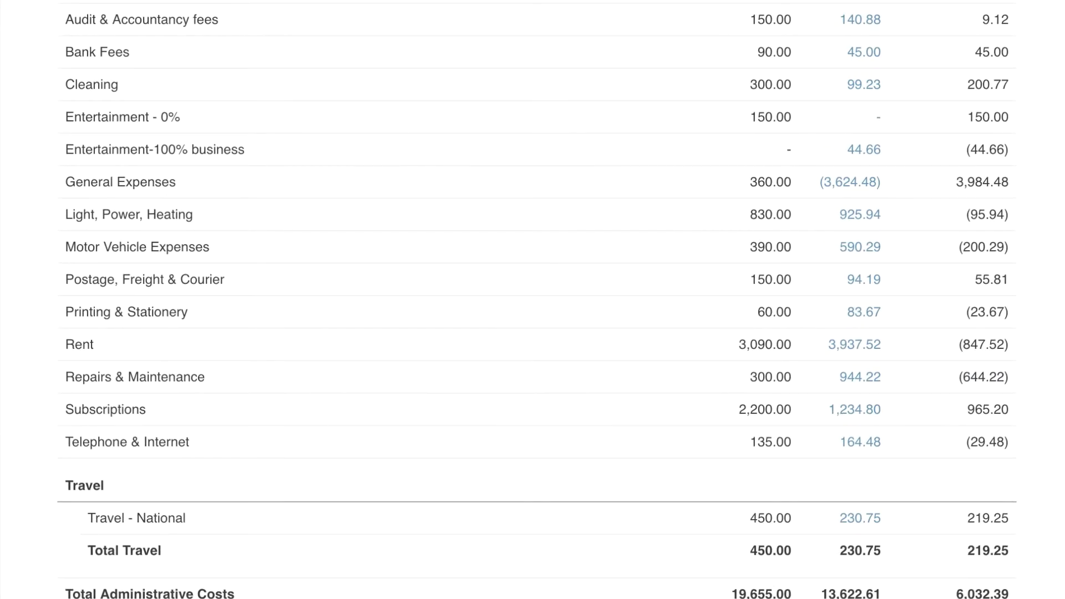
Step: Drill into the account transactions behind the actual Repairs & Maintenance figure
left_click(864, 379)
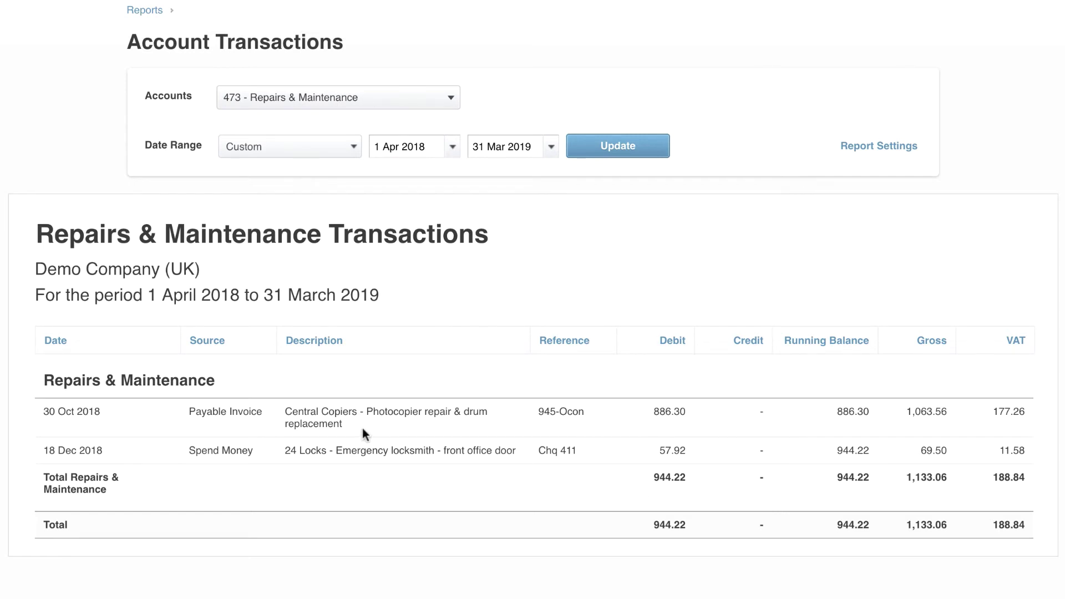
Step: Open the Central Copiers photocopier repair bill from the account transactions and check its related files
left_click(403, 420)
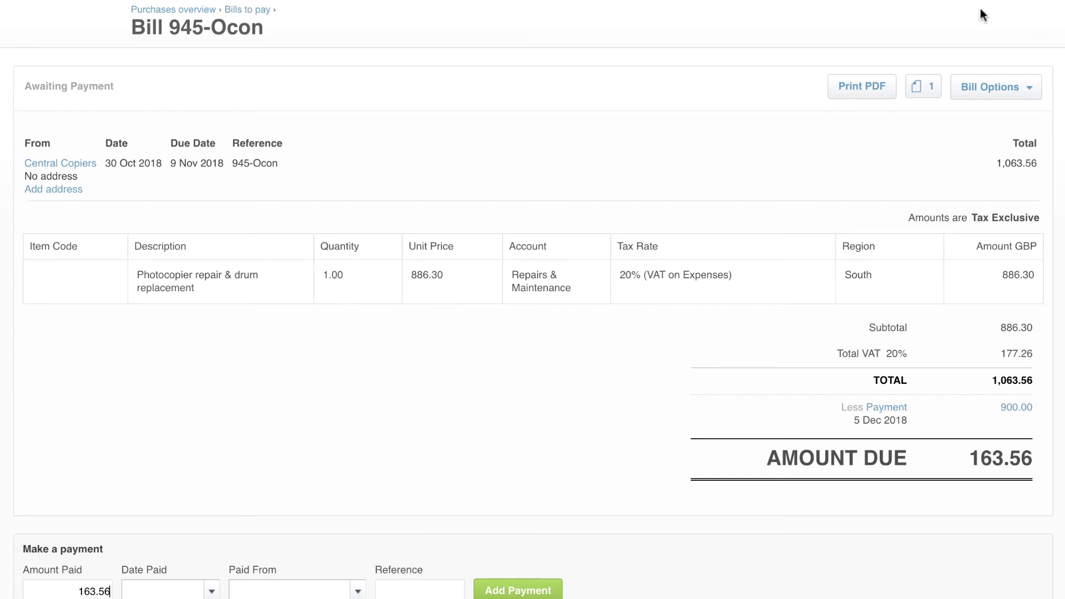
left_click(922, 95)
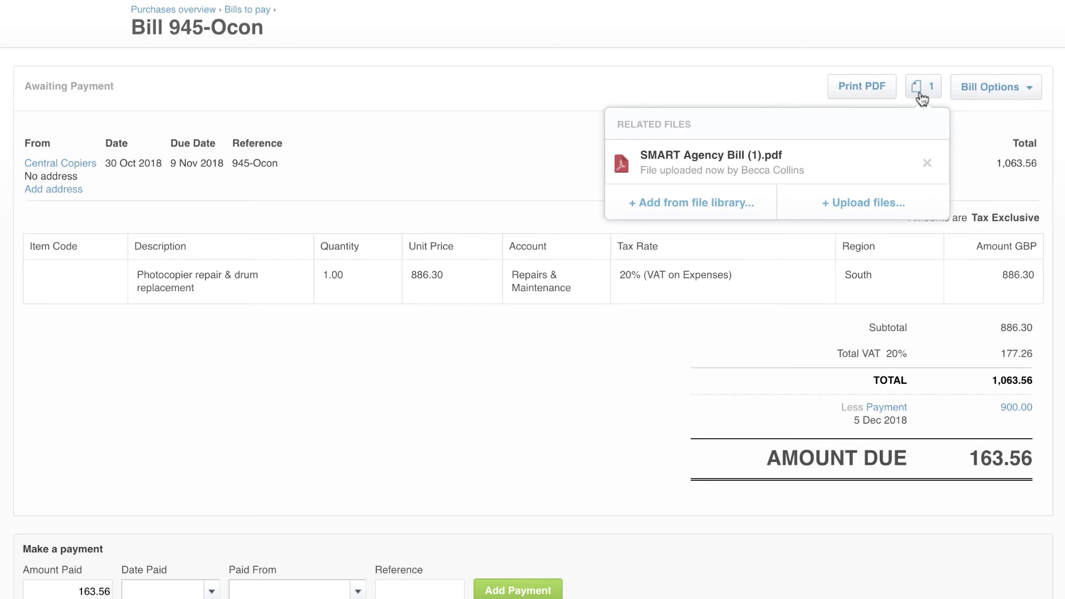
left_click(938, 87)
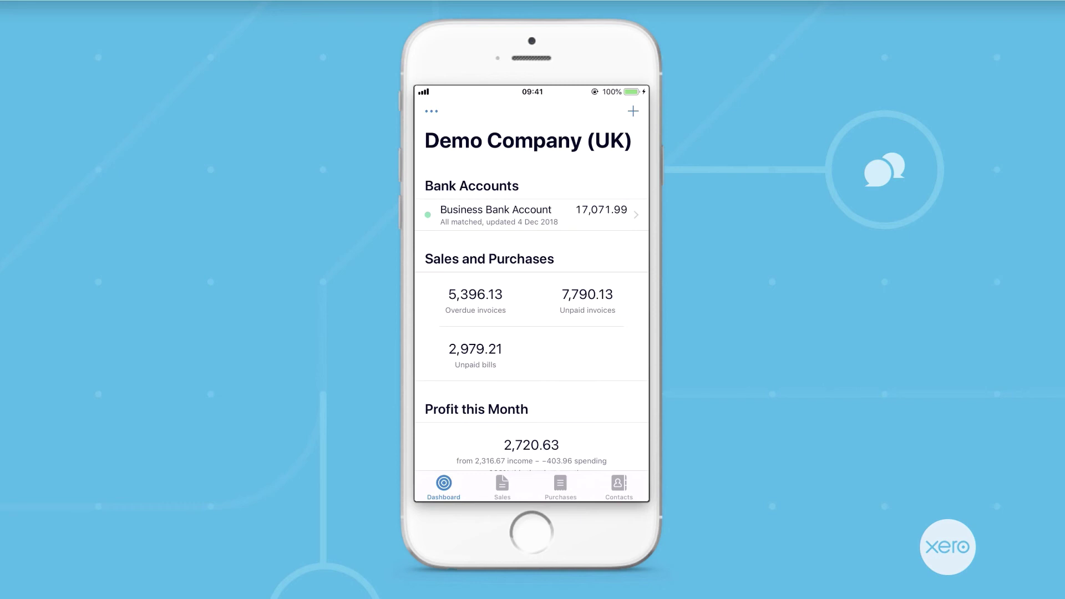
Step: In the Xero mobile app, view the overdue sales invoices, then the purchases overview and its option for adding a new item
left_click(503, 487)
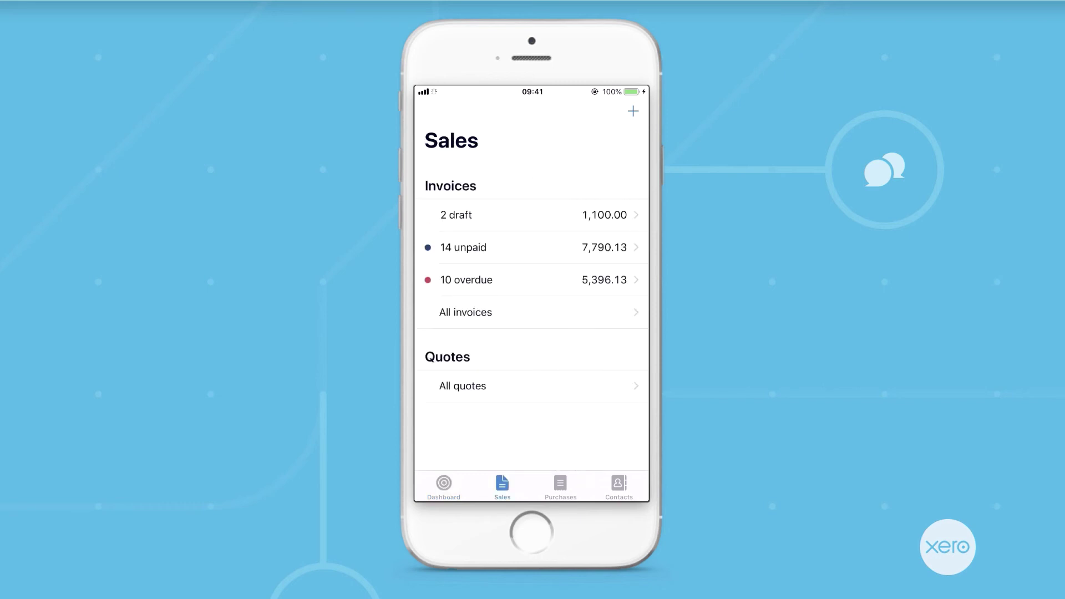
left_click(477, 278)
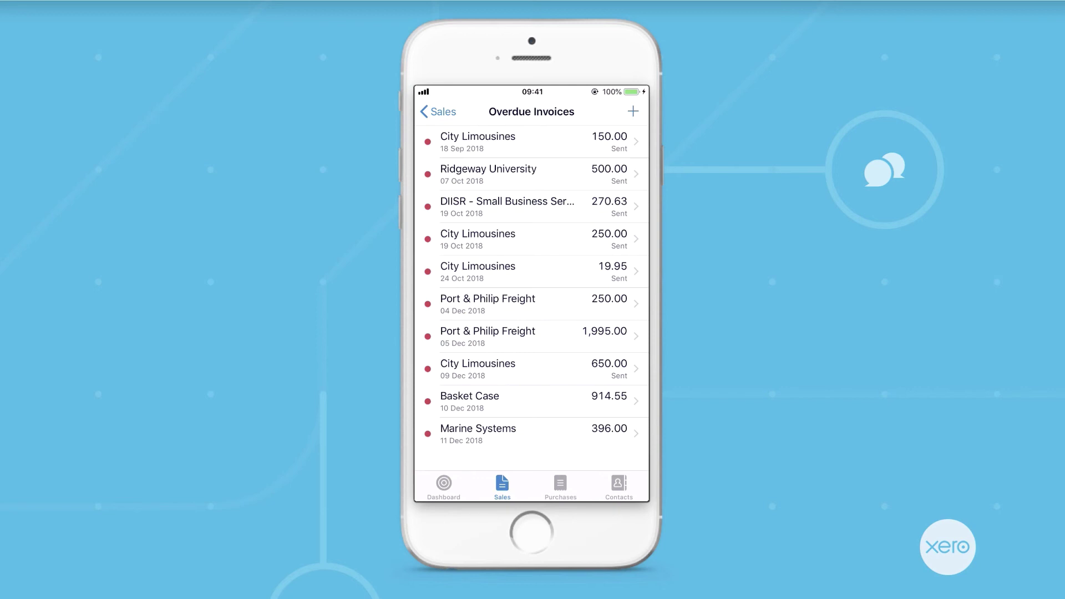
left_click(561, 487)
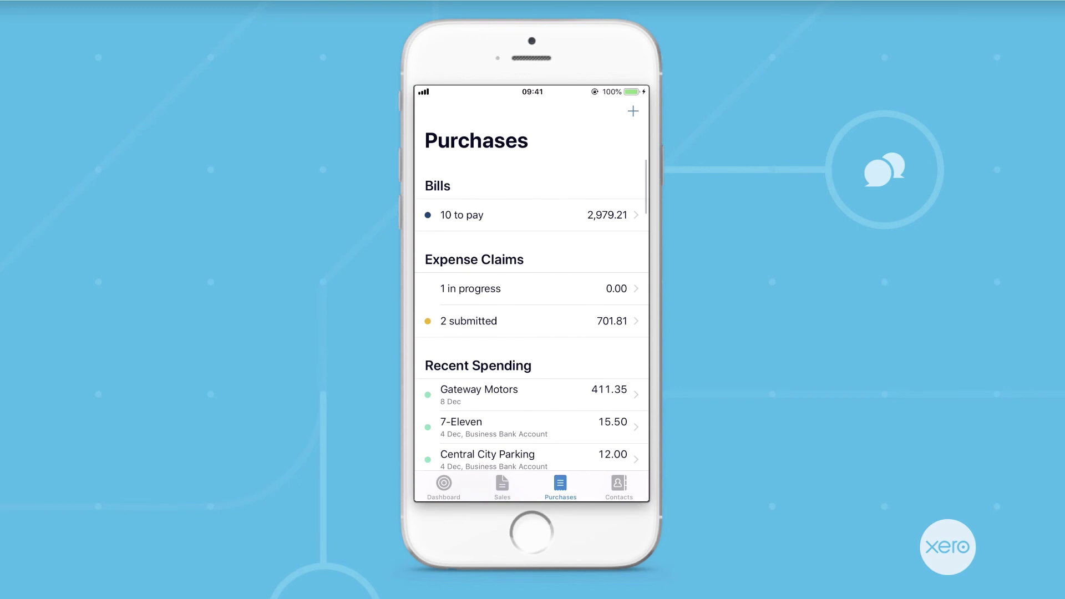
left_click(633, 111)
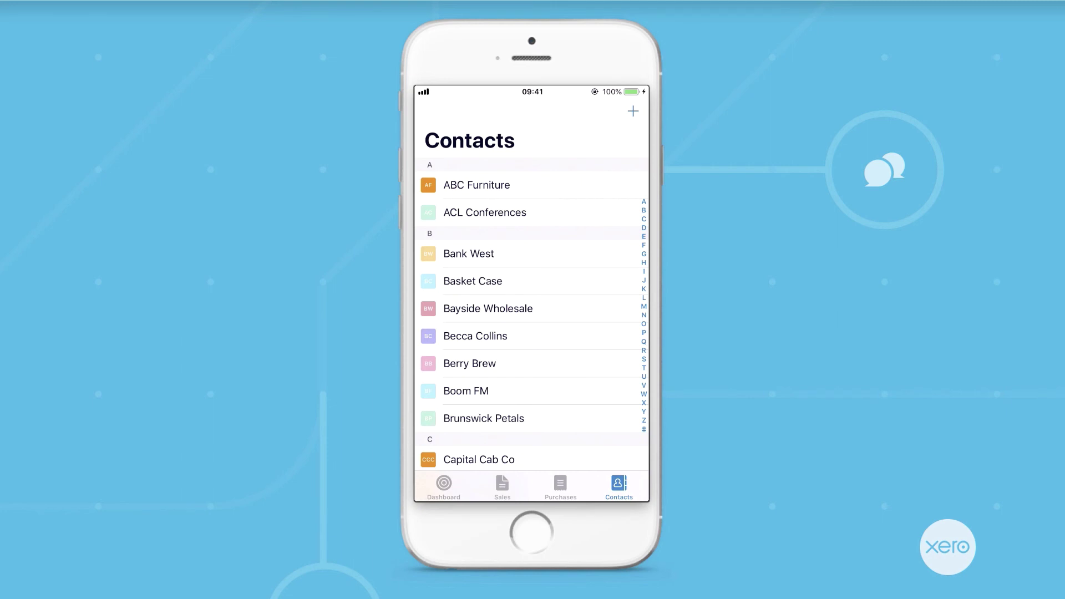
Step: View the Bayside Wholesale contact and its phone entry, and check the dashboard's monthly profit and total cash in and out
left_click(488, 309)
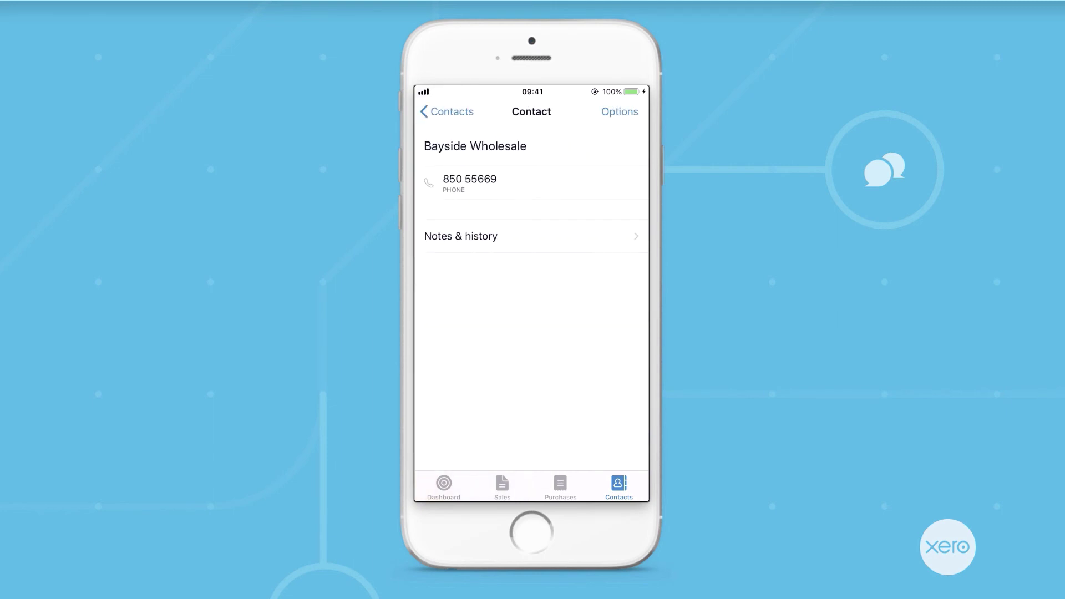
left_click(470, 182)
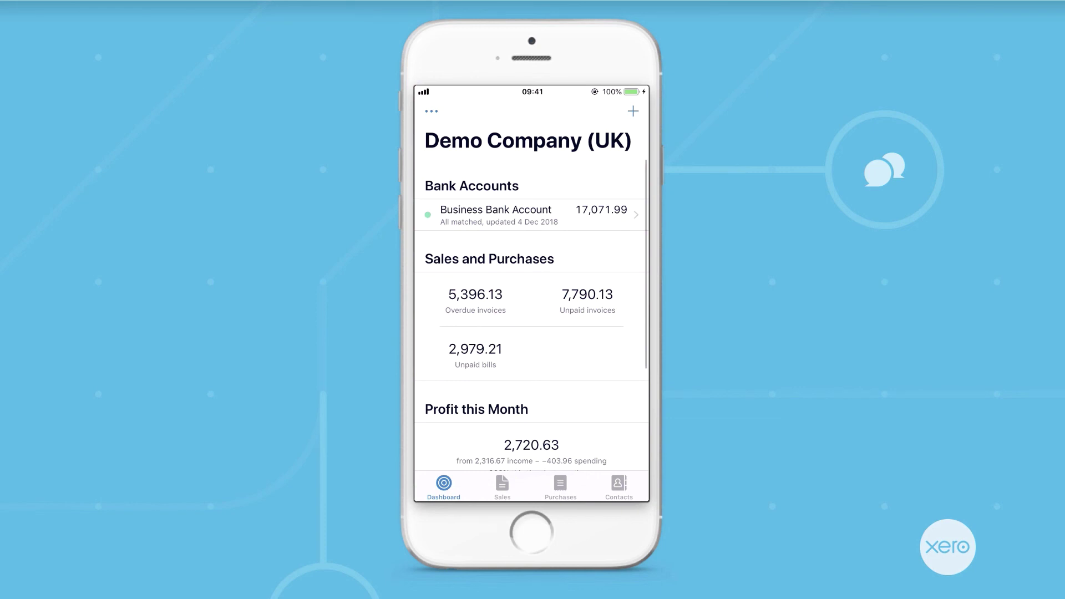
scroll(532, 277, "down", 5)
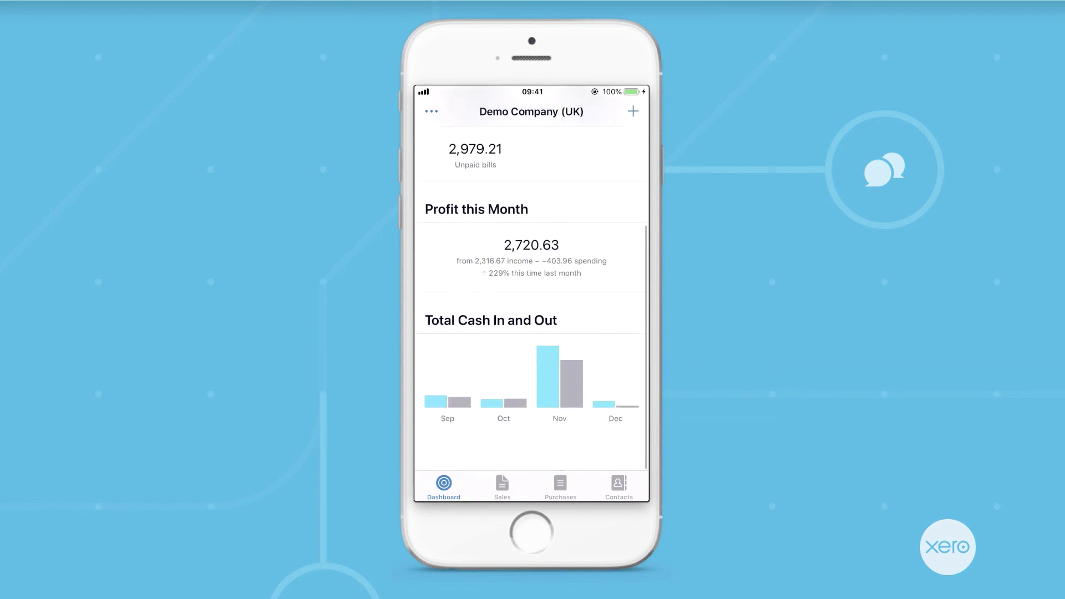